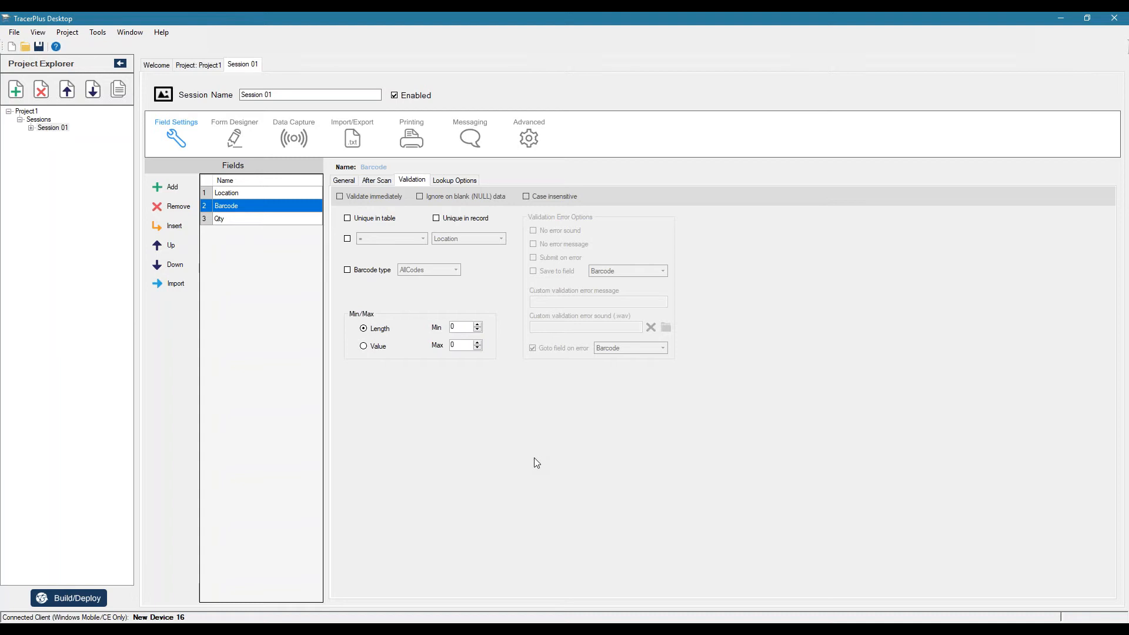
Add a second session and rename its first two fields Barcode 1 and Barcode 2
left_click(16, 89)
left_click(47, 139)
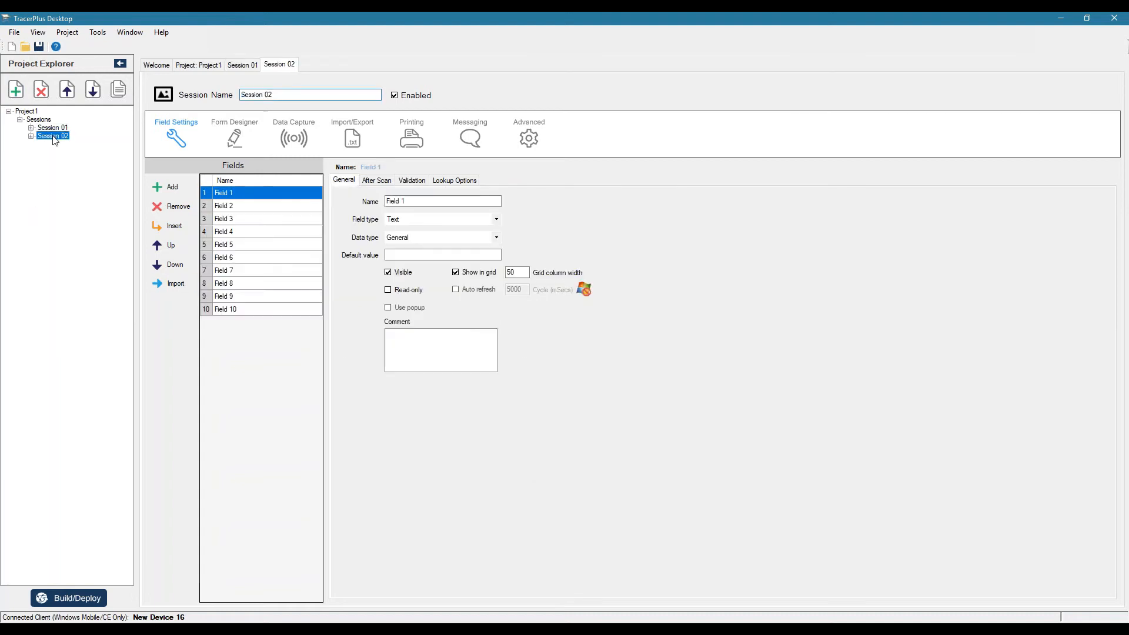
left_click(244, 196)
left_click(244, 198)
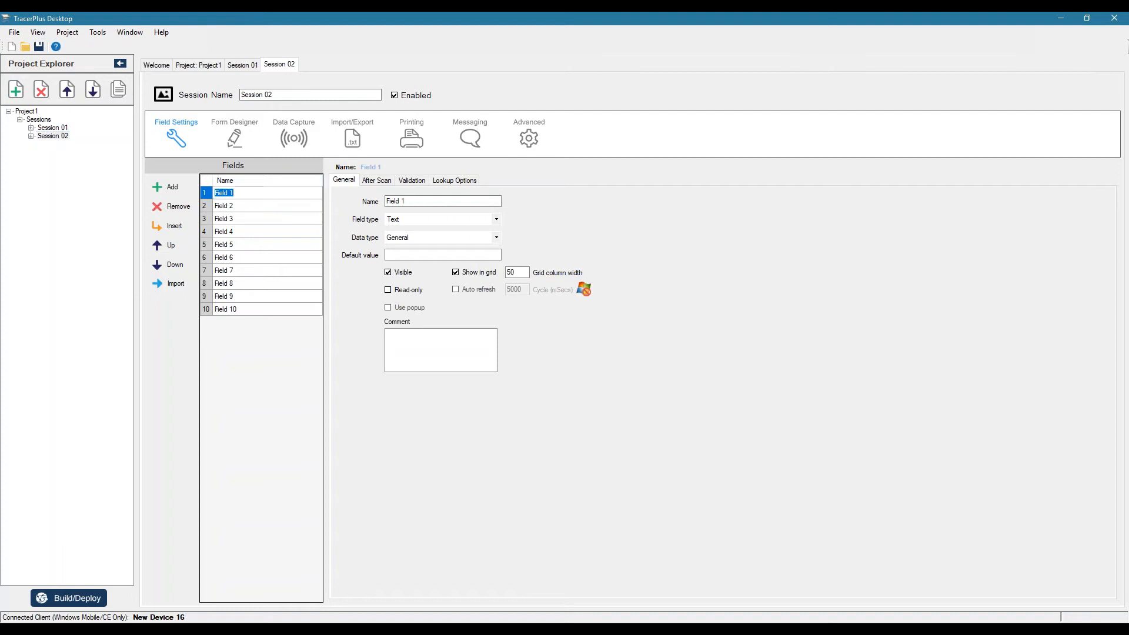
type("Barcode 1")
key("Return")
type("Barcode 2")
key("Return")
Enable barcode type validation for the Barcode 1 field and restrict it to Code39
left_click(261, 192)
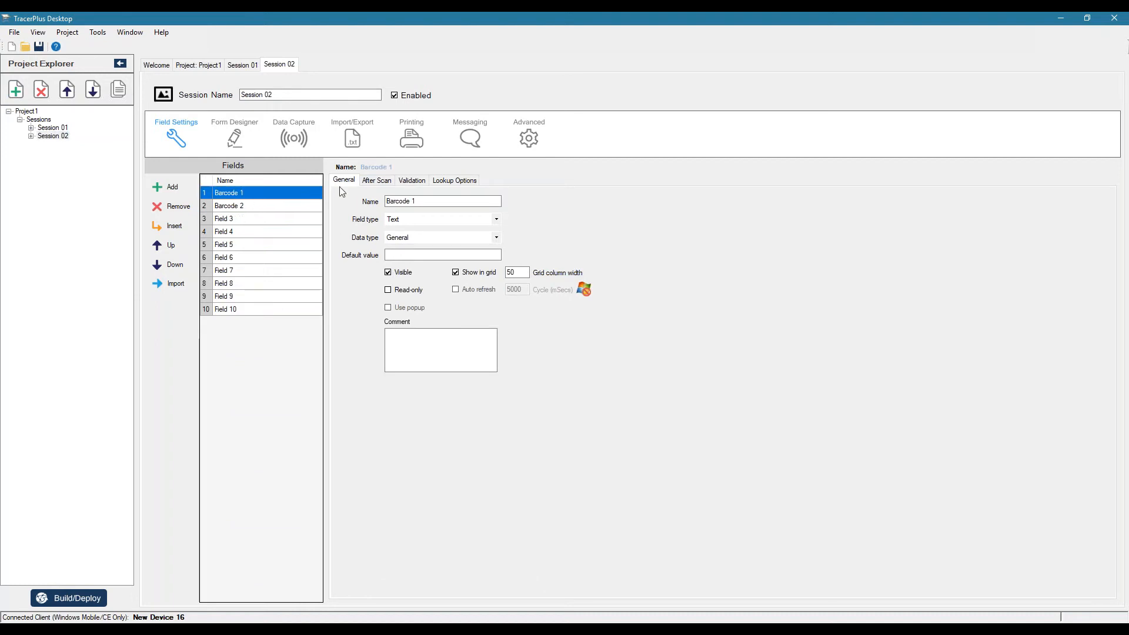
left_click(369, 182)
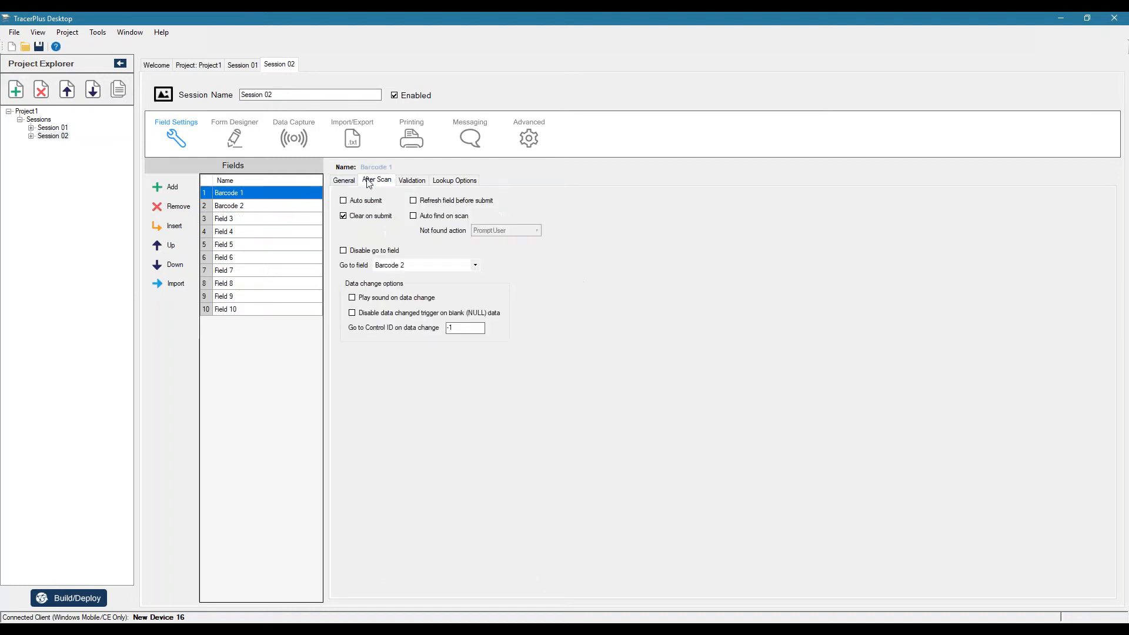
left_click(406, 186)
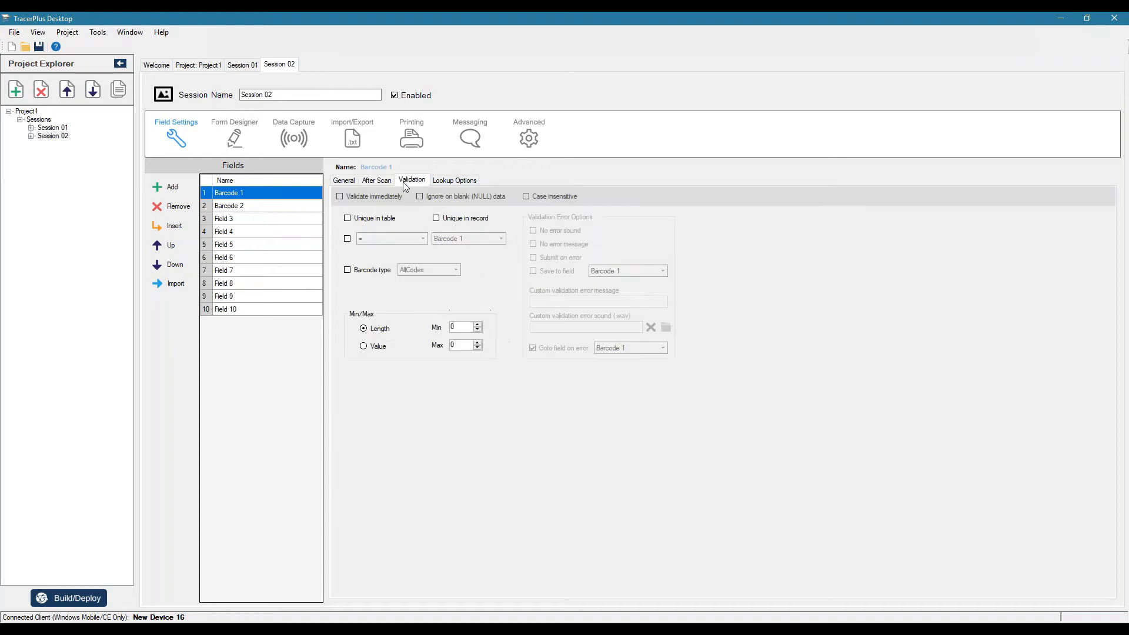
left_click(352, 271)
left_click(456, 270)
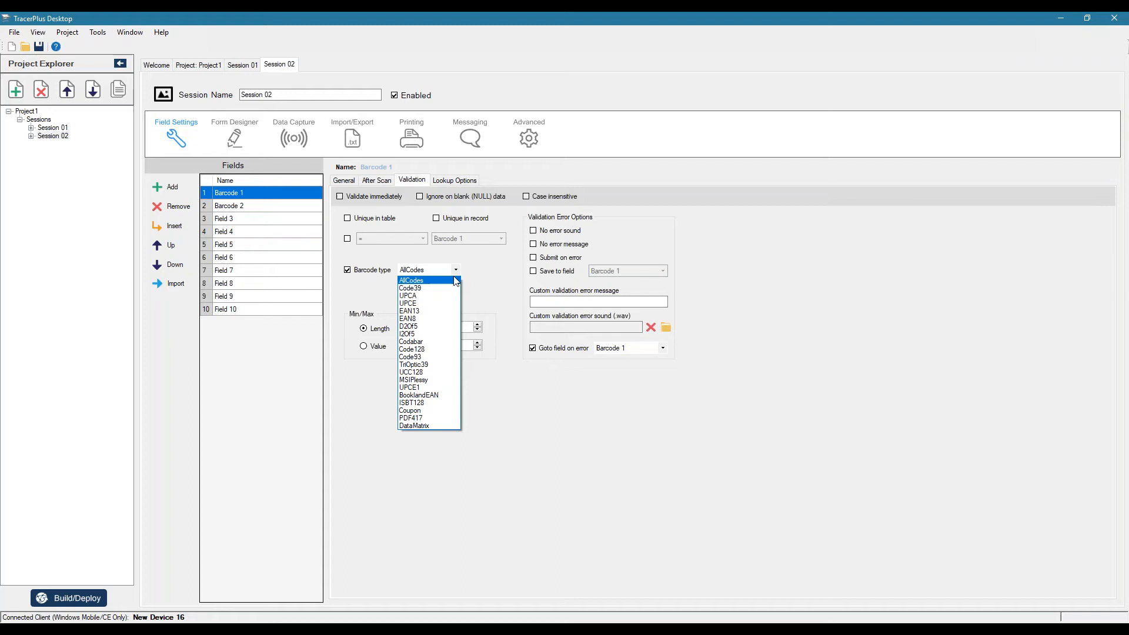
left_click(412, 289)
key("Tab")
Enable barcode type validation for the Barcode 2 field and restrict it to Code128
left_click(229, 210)
left_click(353, 271)
left_click(443, 270)
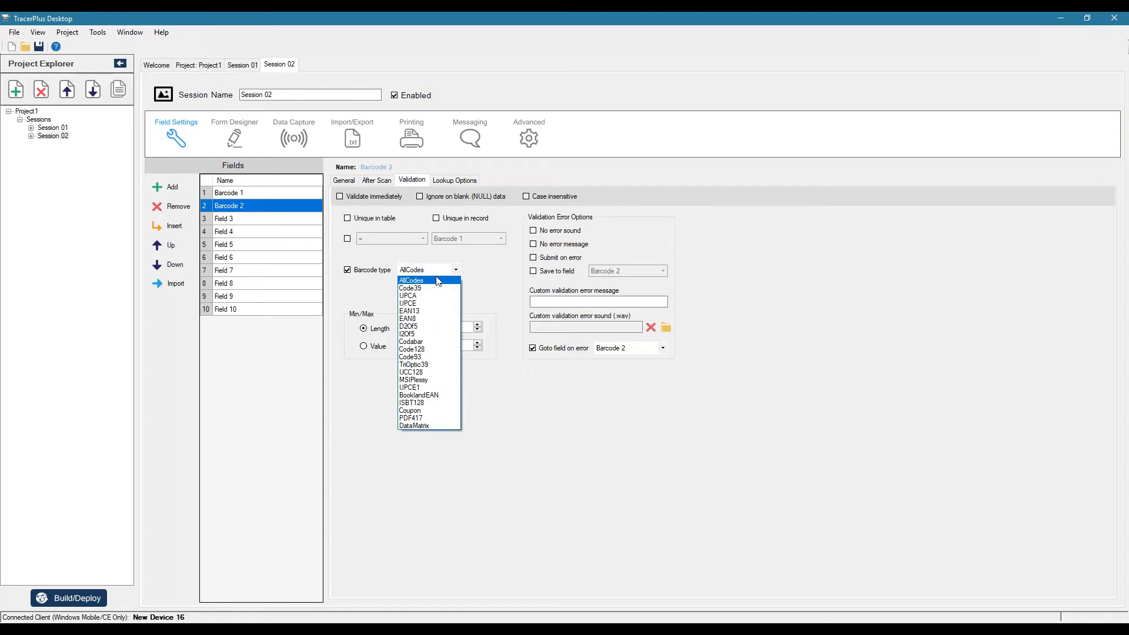
left_click(425, 350)
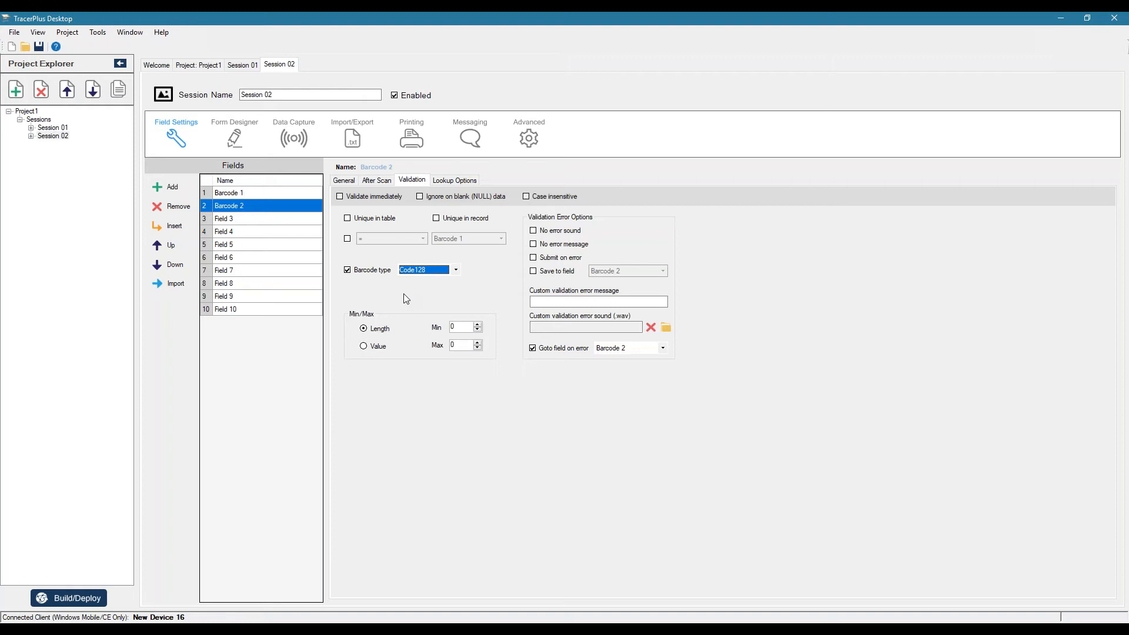
Review both fields' barcode types and require Barcode 2 to equal Barcode 1
left_click(265, 196)
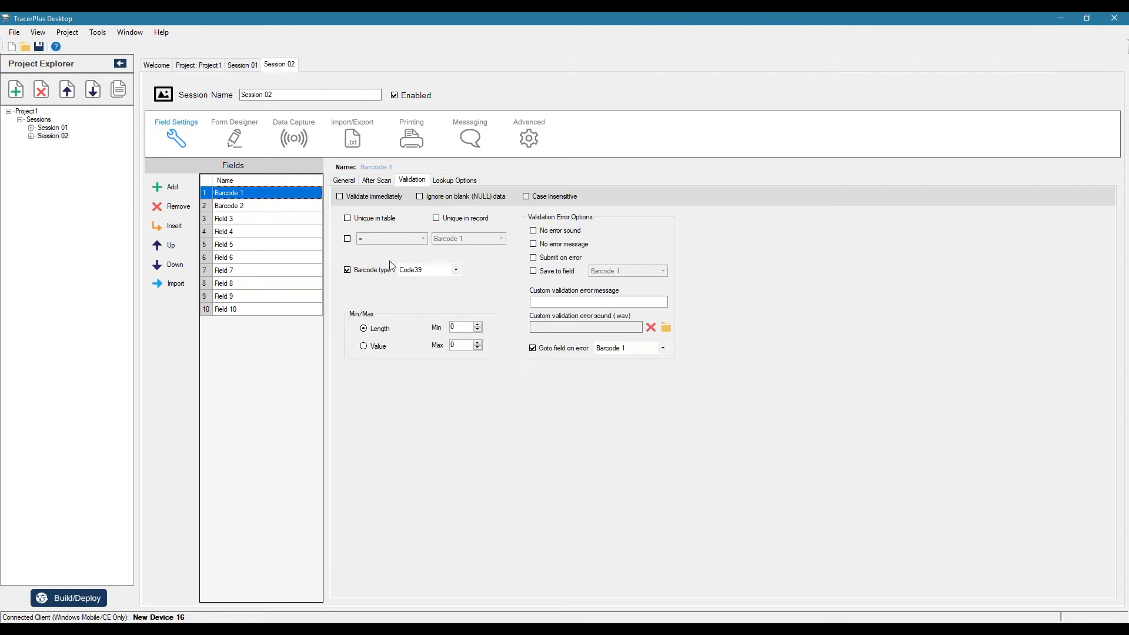
left_click(252, 206)
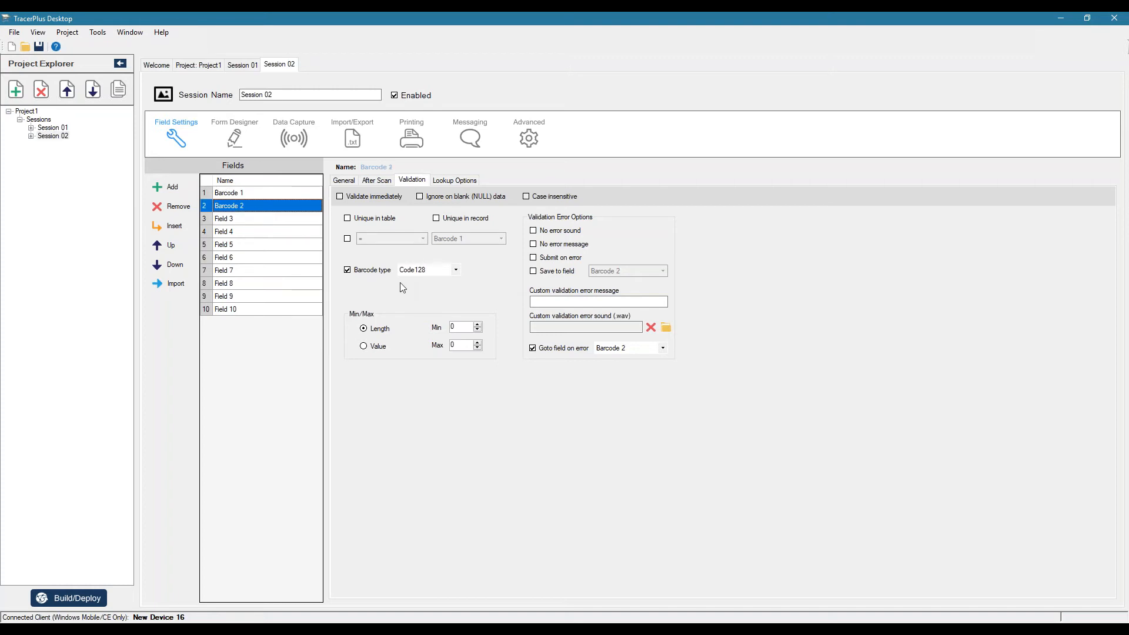
left_click(244, 197)
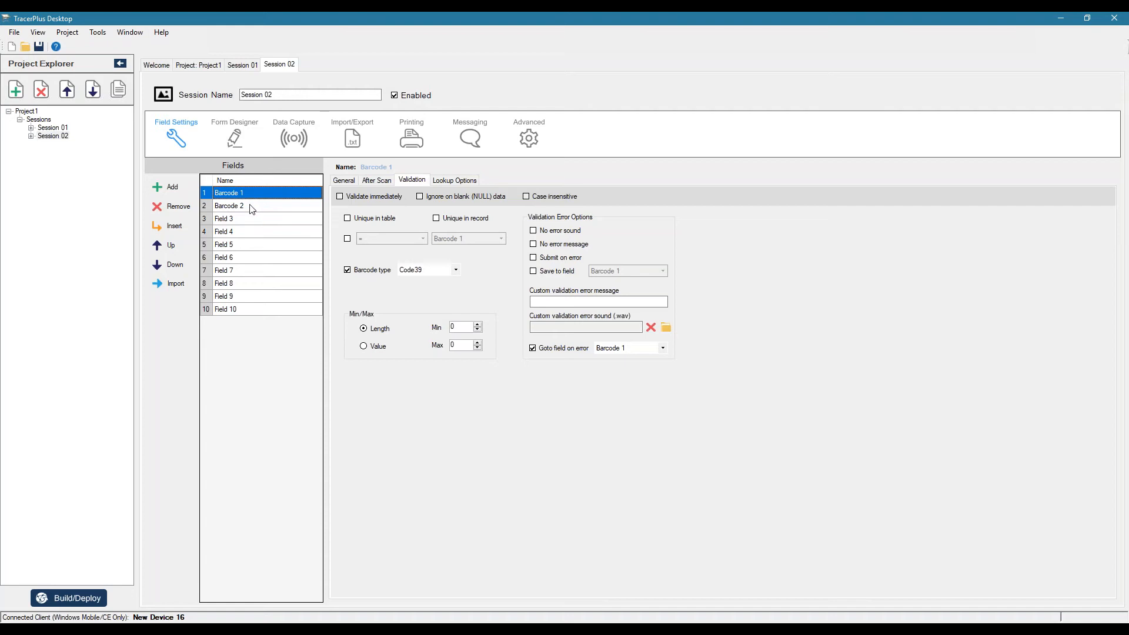
left_click(251, 208)
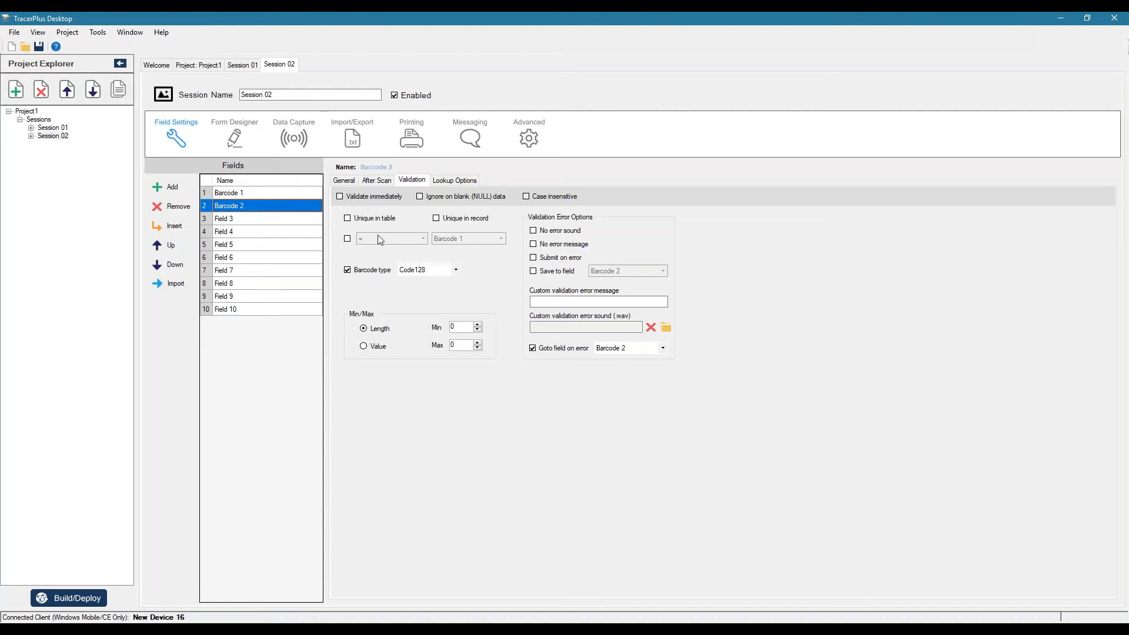
left_click(347, 239)
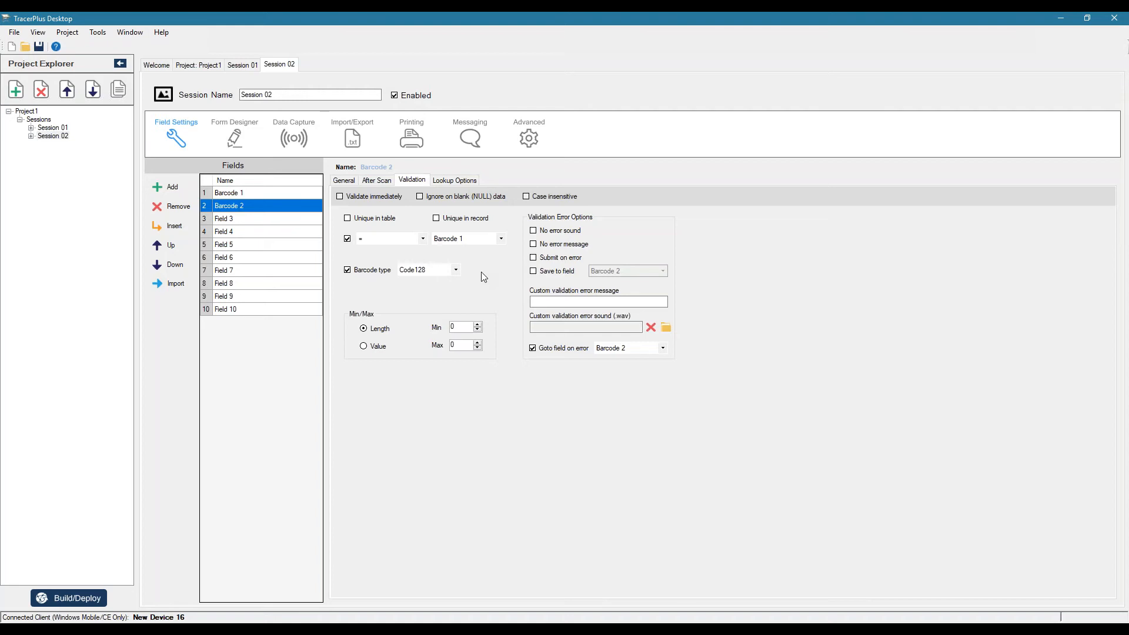
Set Barcode 1's custom validation error message to "Invalid Barcode" and select Barcode 2's error message for editing
left_click(240, 197)
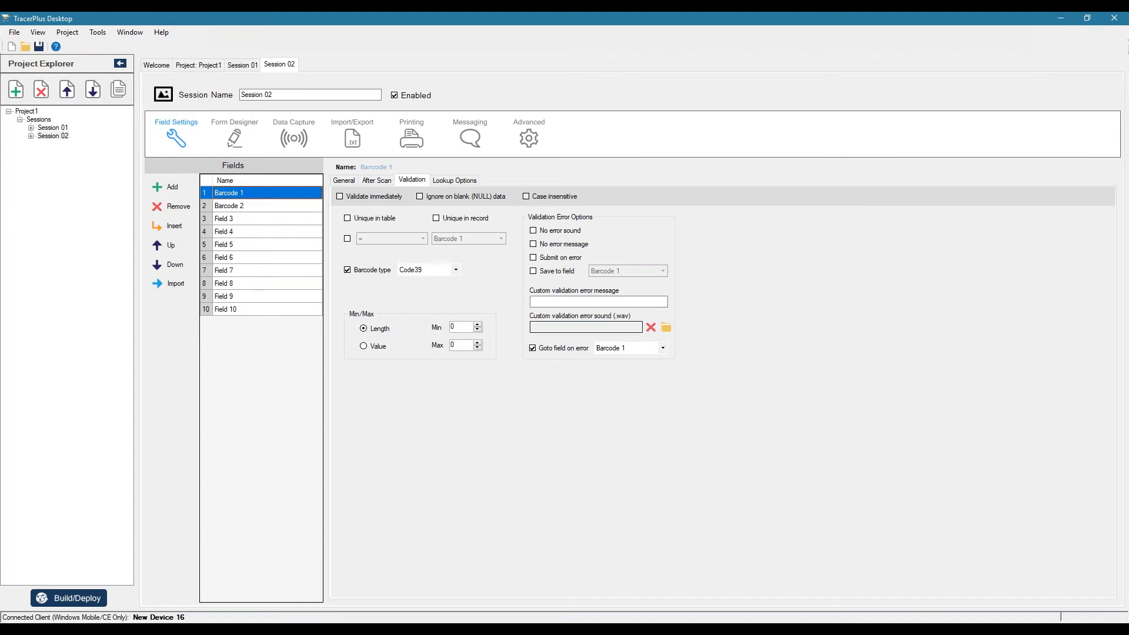
left_click(561, 301)
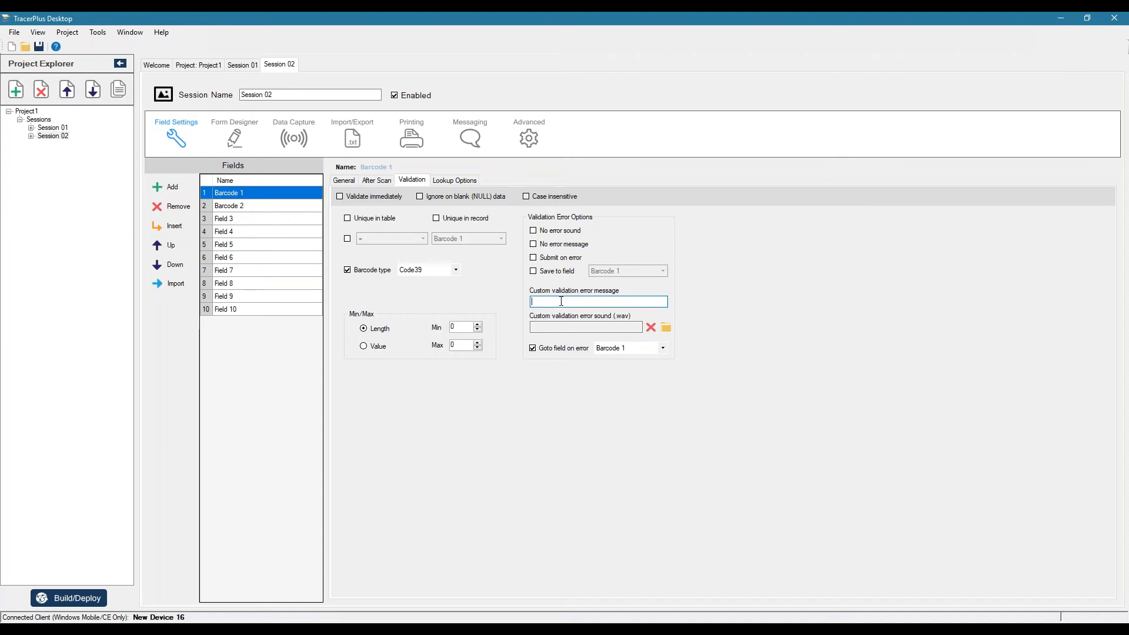
type("Invalid Barcode")
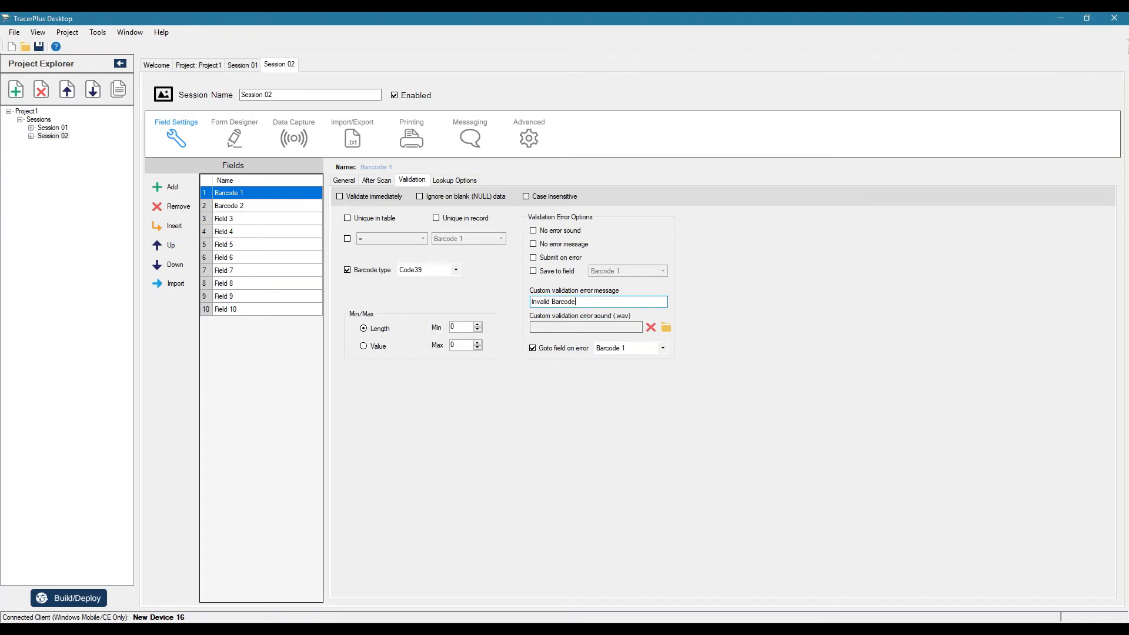
left_click(277, 206)
left_click(563, 301)
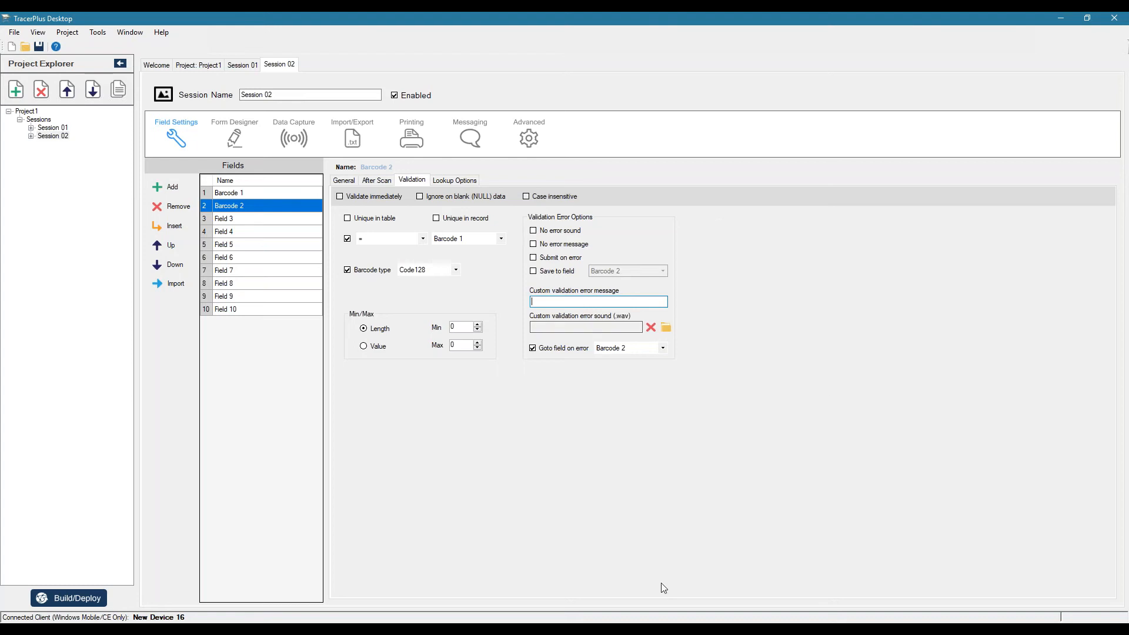
Remove the unused fields, Field 3 through Field 10, from Session 02
left_click(250, 219)
left_click(175, 207)
left_click(175, 207)
left_click(175, 207)
left_click(176, 207)
left_click(175, 207)
left_click(175, 207)
left_click(176, 207)
left_click(175, 207)
Create Session 02's default form with dimensions of 240 x 268 pixels, resetting it to the default layout for that size
left_click(234, 135)
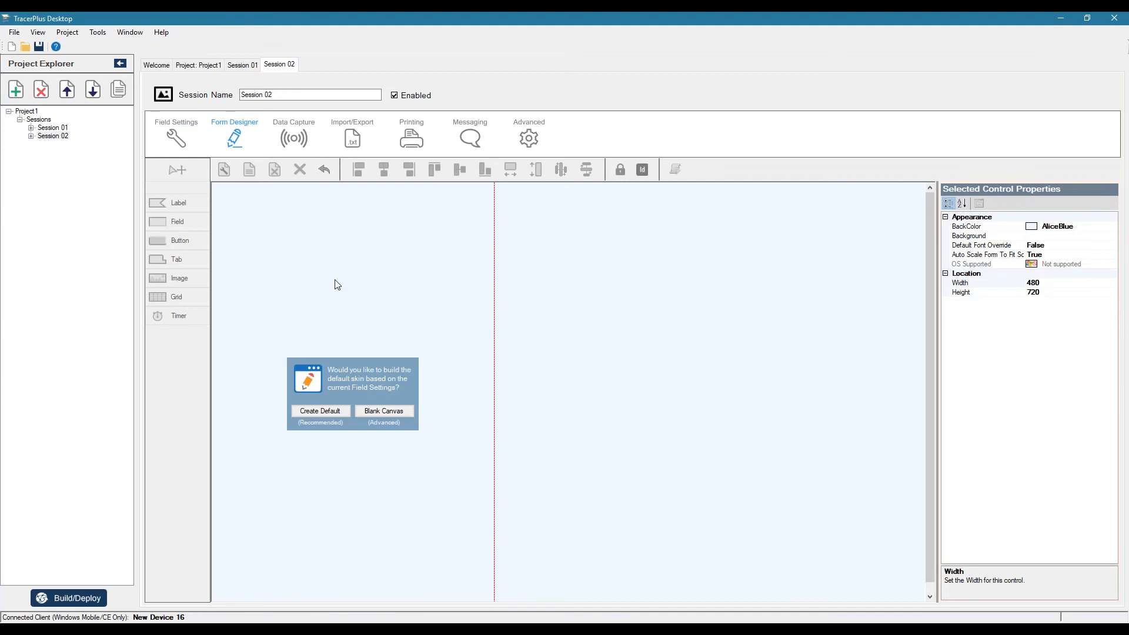
left_click(319, 411)
left_click(224, 170)
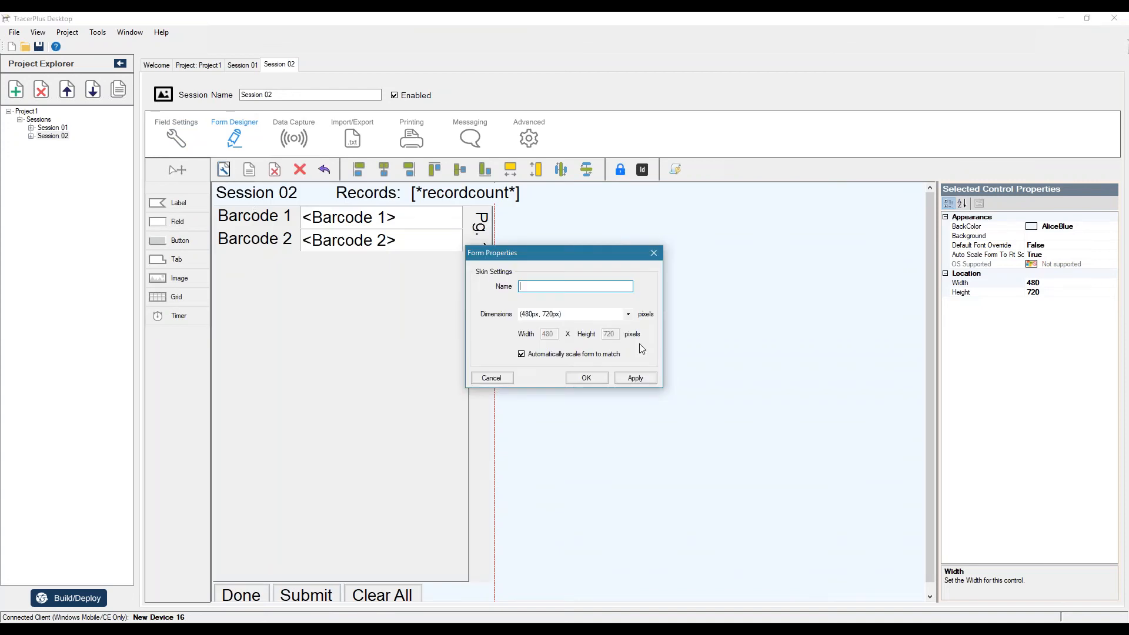
left_click(628, 314)
left_click(545, 333)
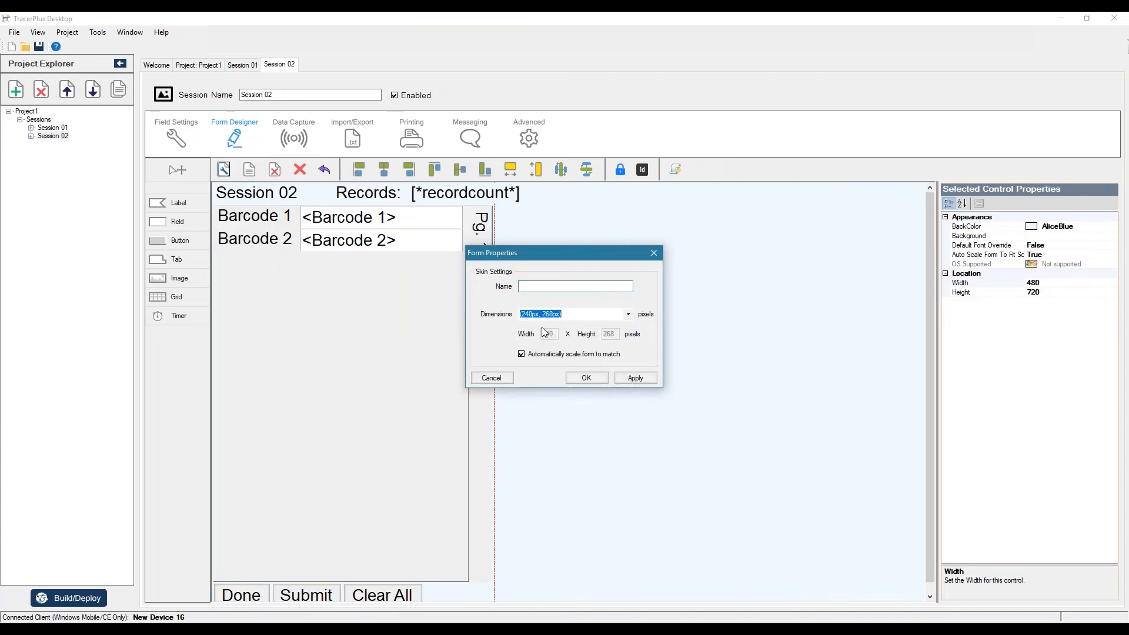
left_click(586, 378)
left_click(250, 170)
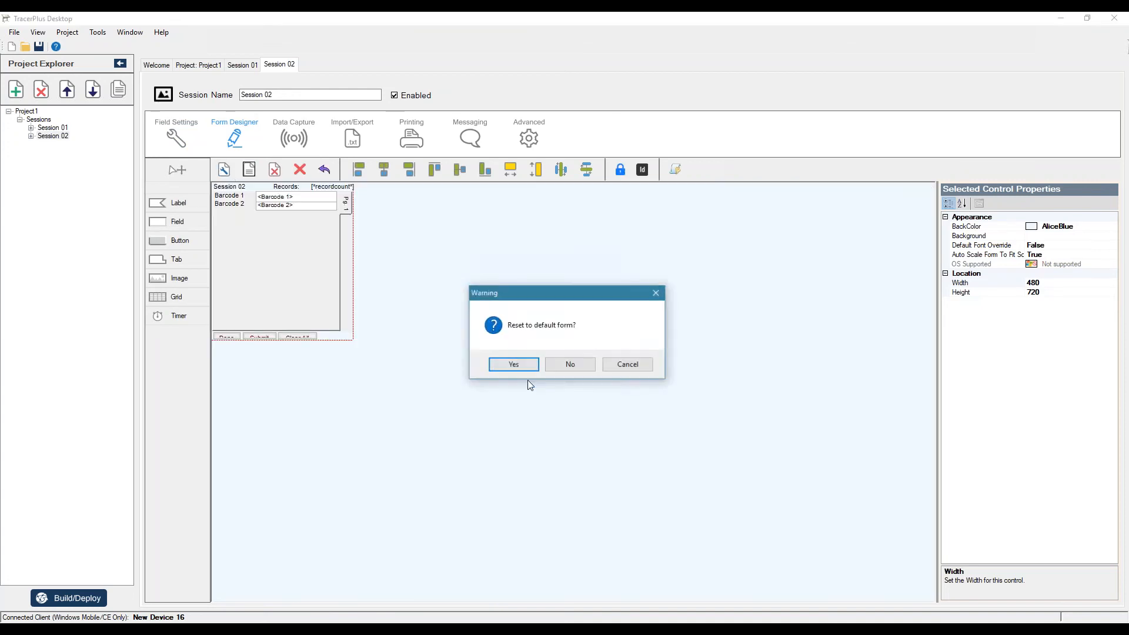
left_click(514, 366)
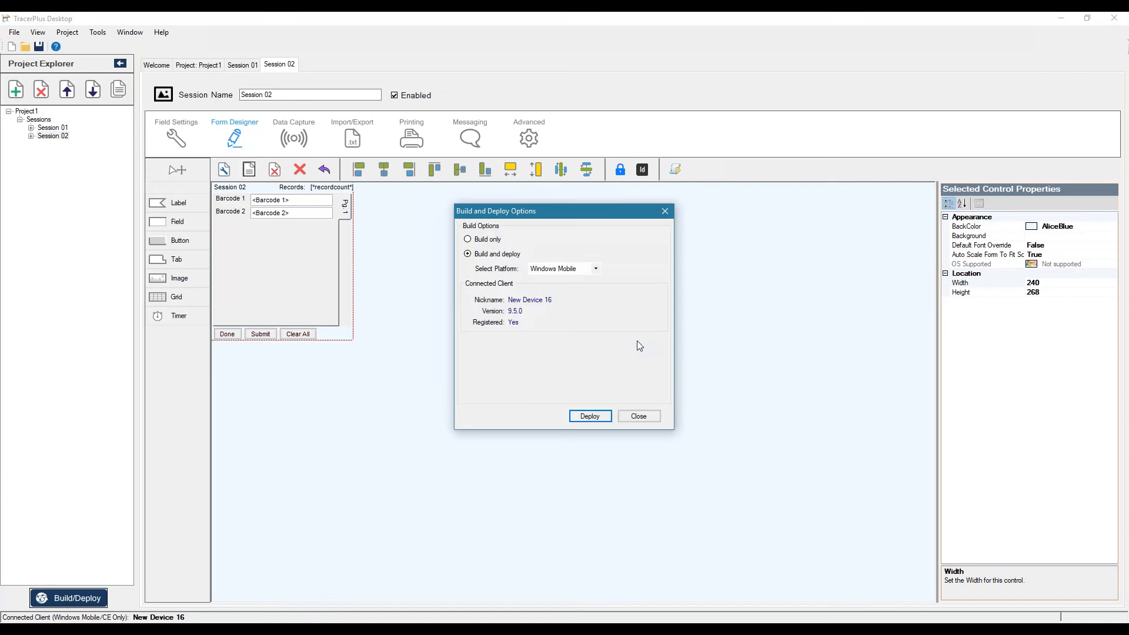
Build and deploy the project to the connected Windows Mobile device
left_click(590, 415)
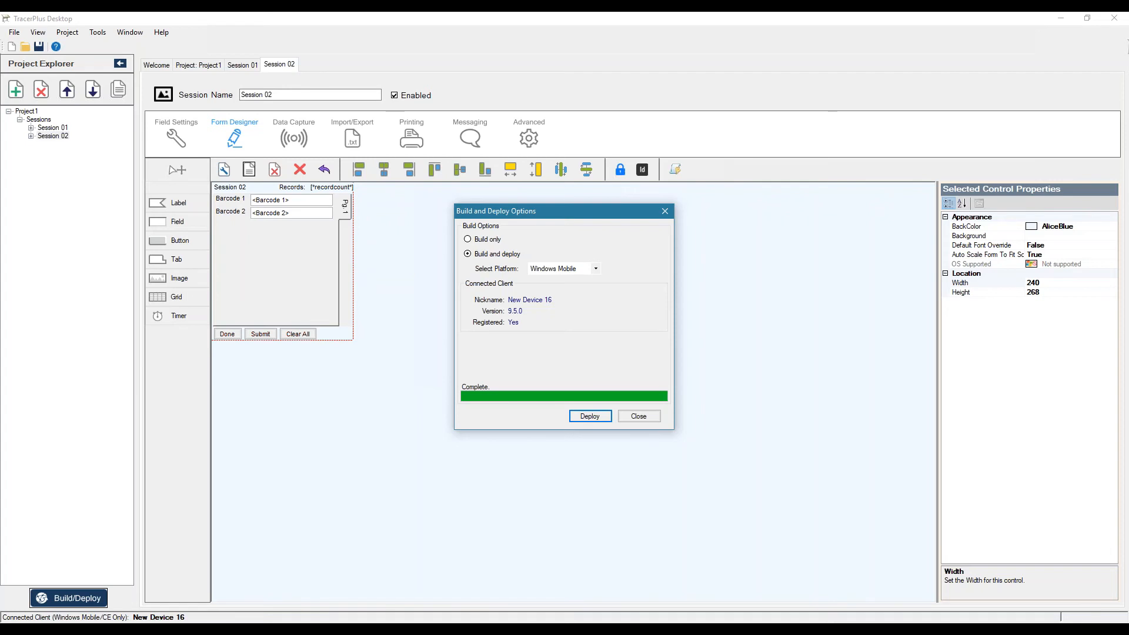
left_click(629, 416)
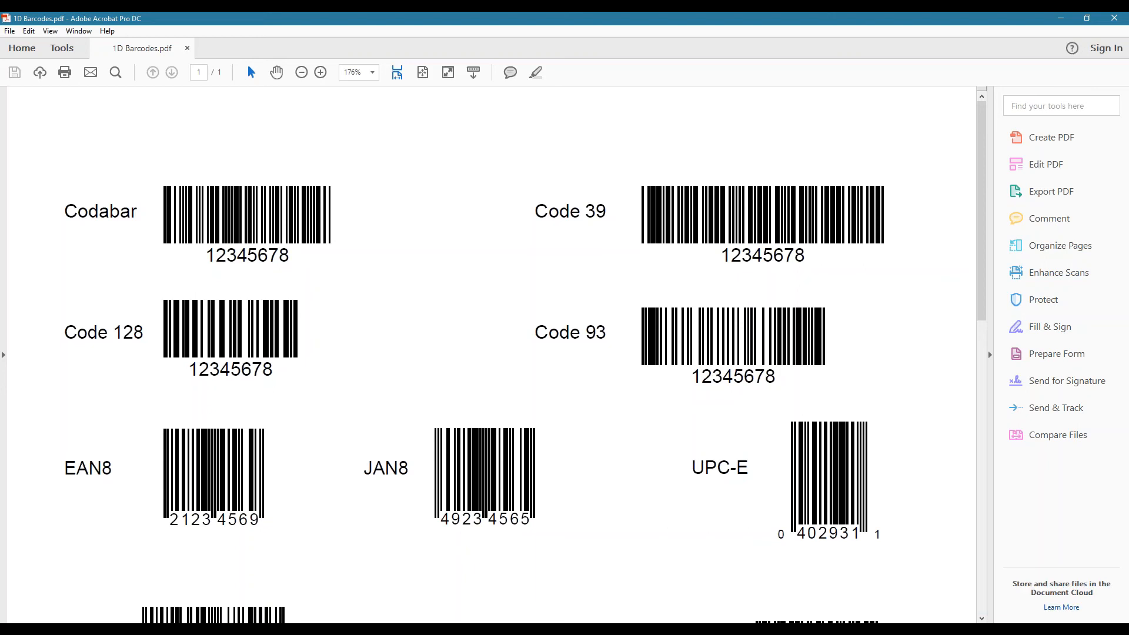
Connect MyMobiler to the mobile device over IP at 192.168.4.153
right_click(957, 632)
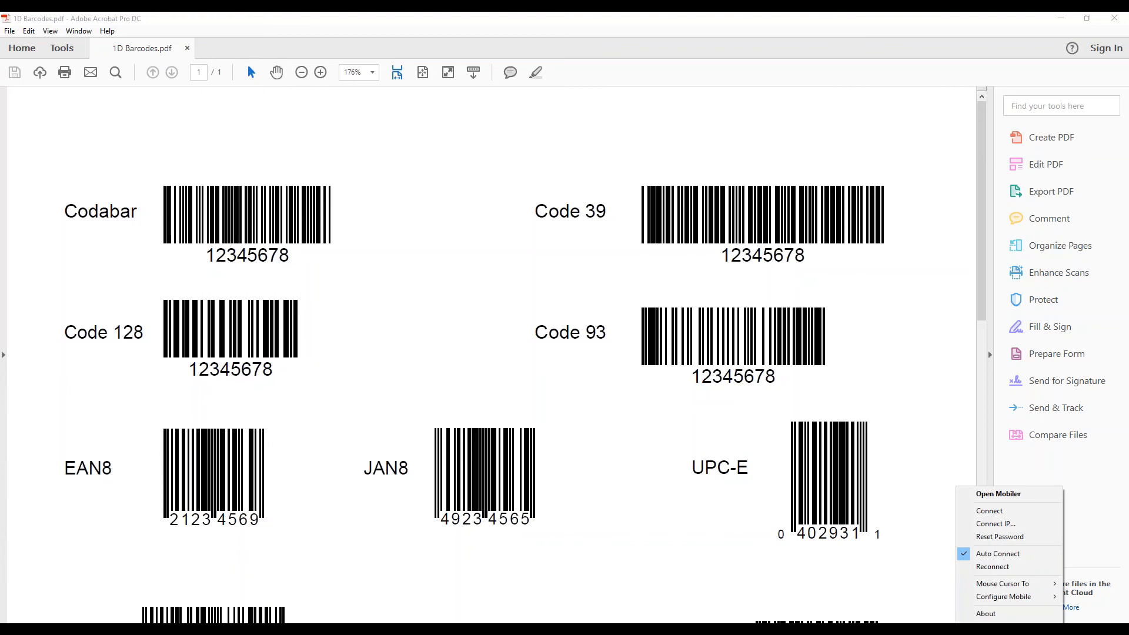
left_click(996, 524)
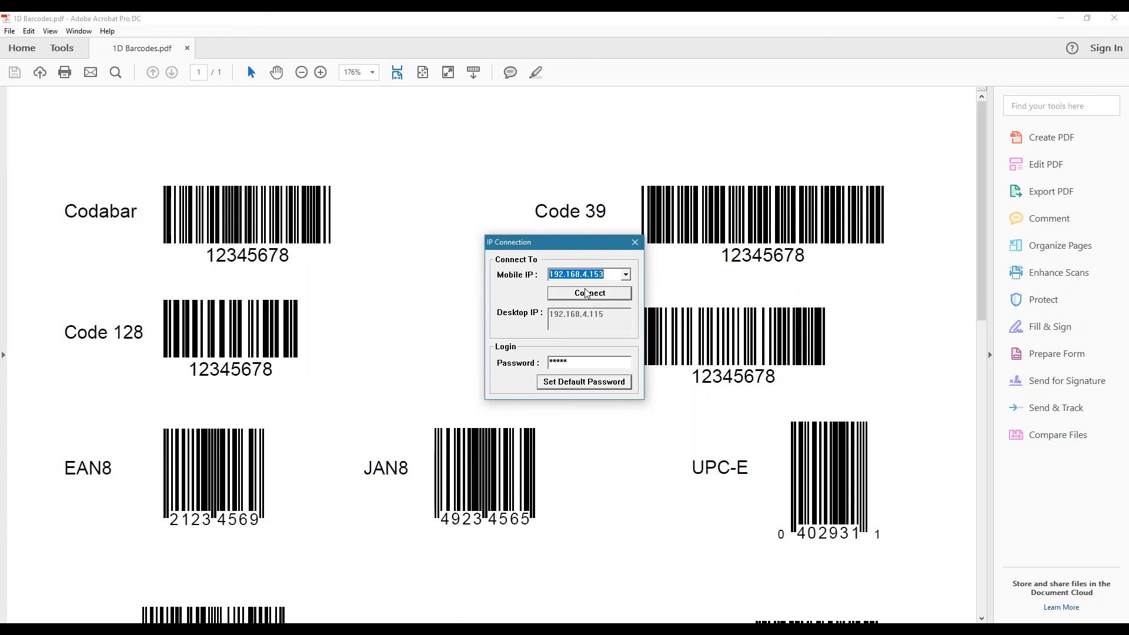
left_click(604, 300)
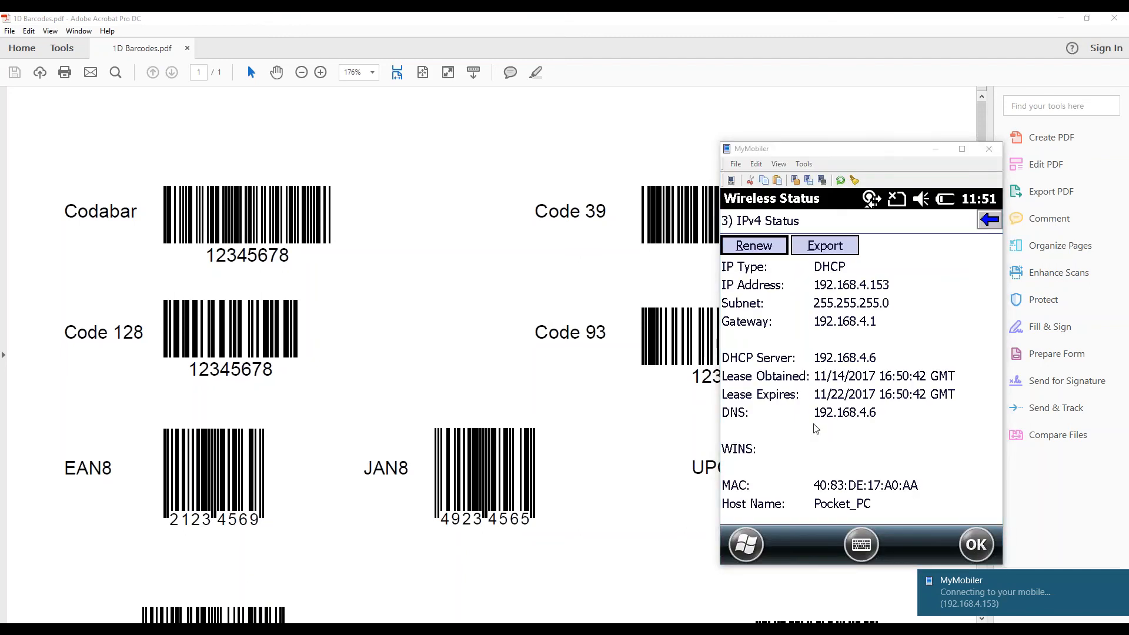
Leave the Wireless Status screen on the mirrored device and launch PTS TracerPlus 9
left_click(899, 424)
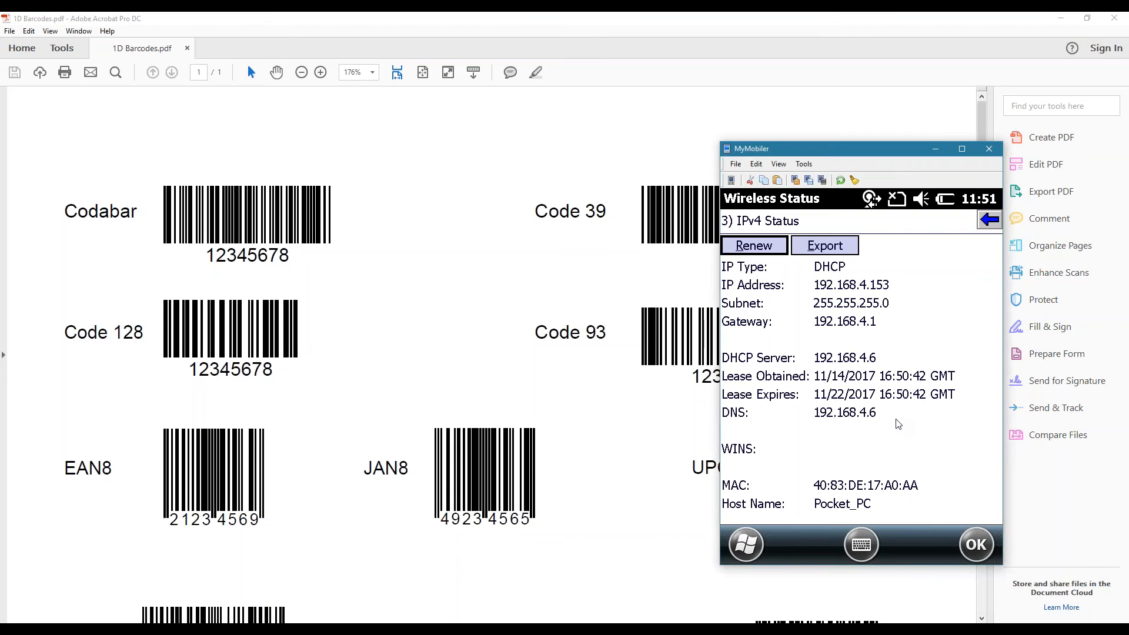
key("Escape")
key("Escape")
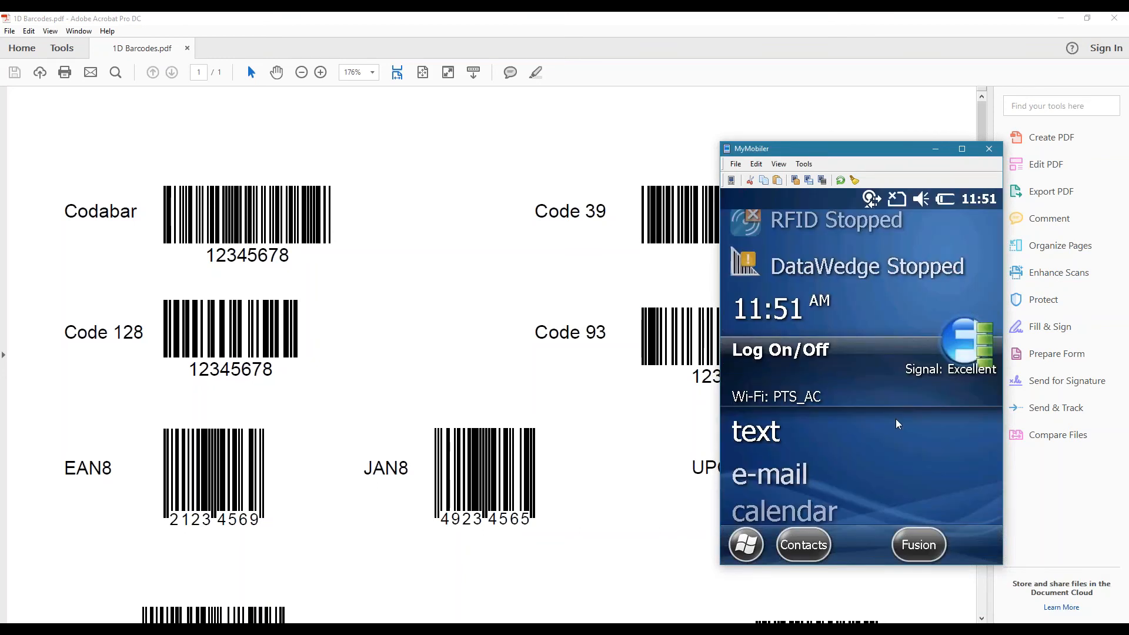
key("super")
key("Right")
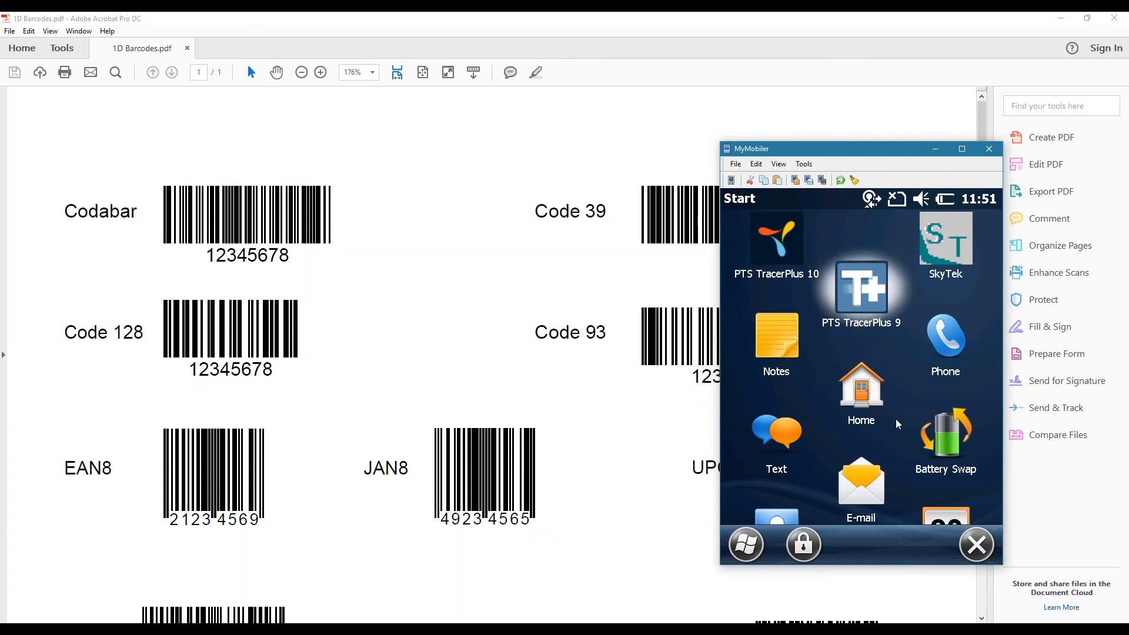
key("Return")
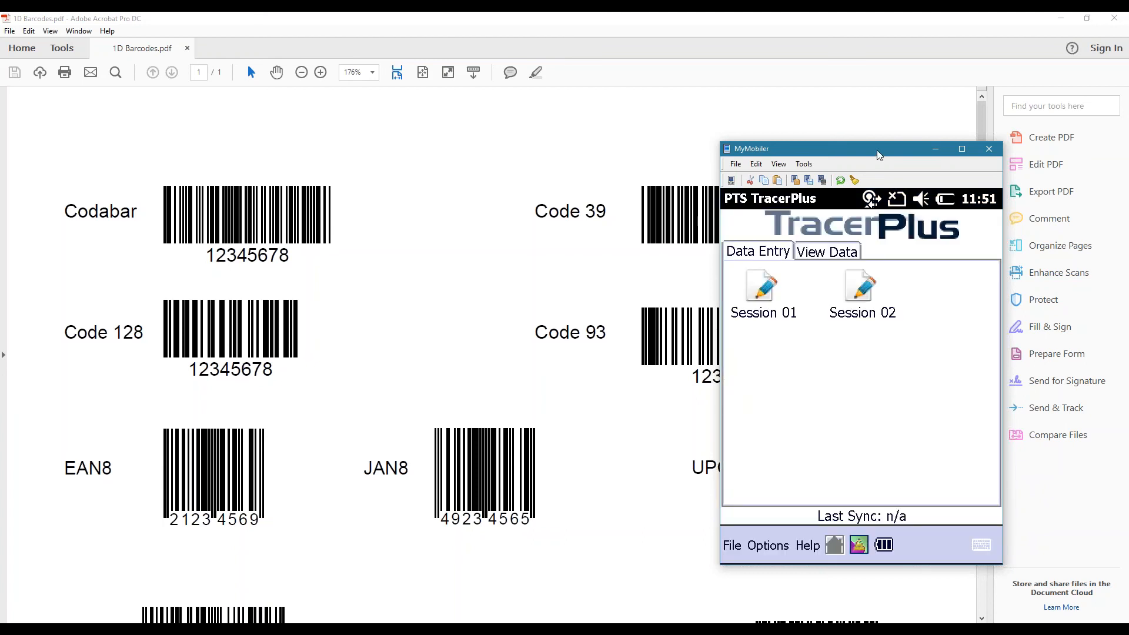
Arrange the MyMobiler window beside the barcode PDF and open Session 02 on the device for test data entry
left_click_drag(877, 150, 488, 155)
left_click_drag(555, 22, 864, 61)
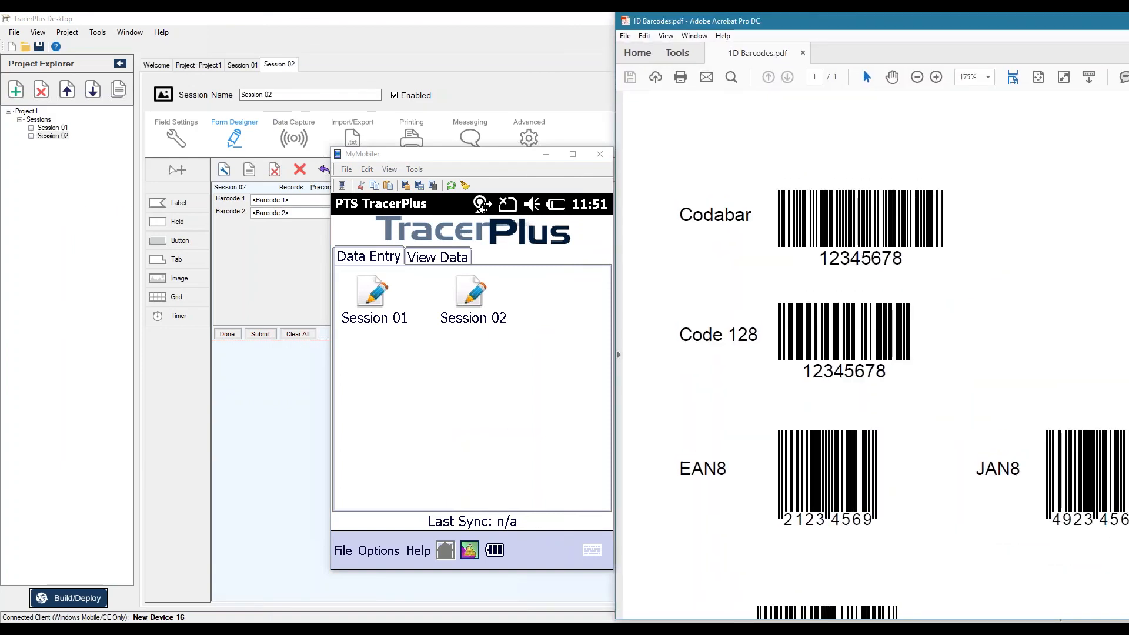
left_click(472, 294)
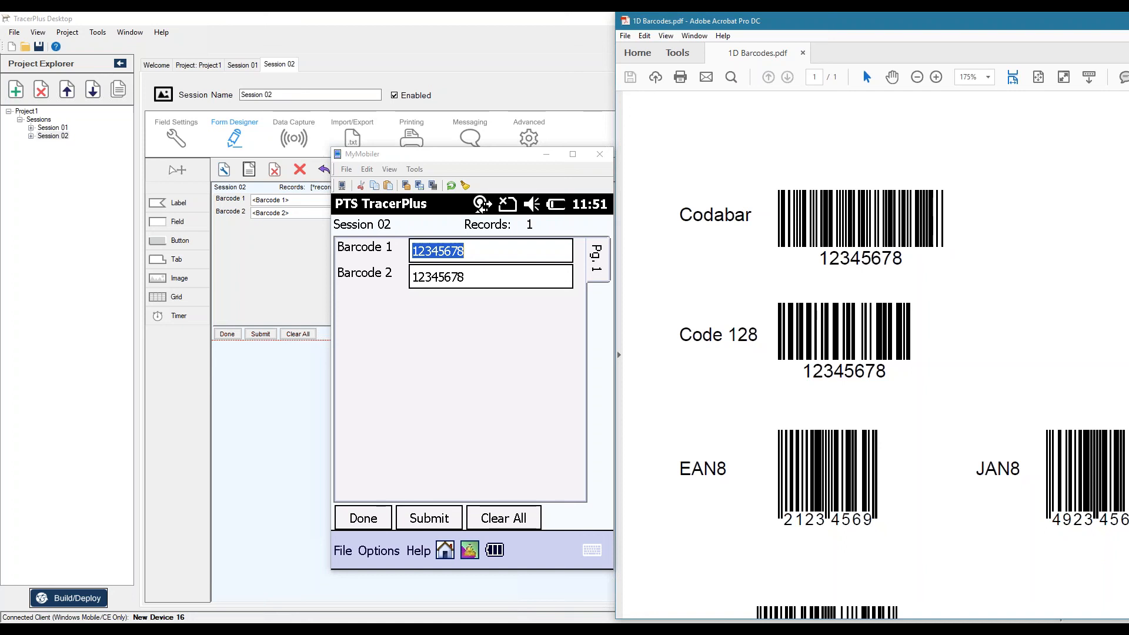
key("Tab")
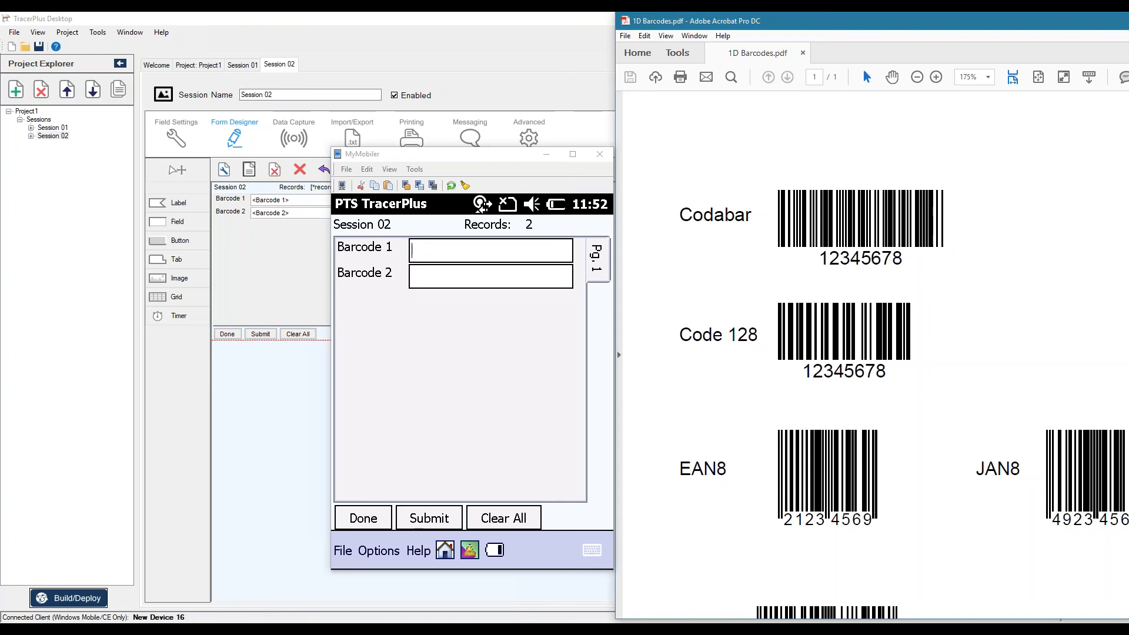
Return to TracerPlus Desktop with the device mirror moved aside and set Barcode 2's validation barcode type to AllCodes
left_click(1128, 21)
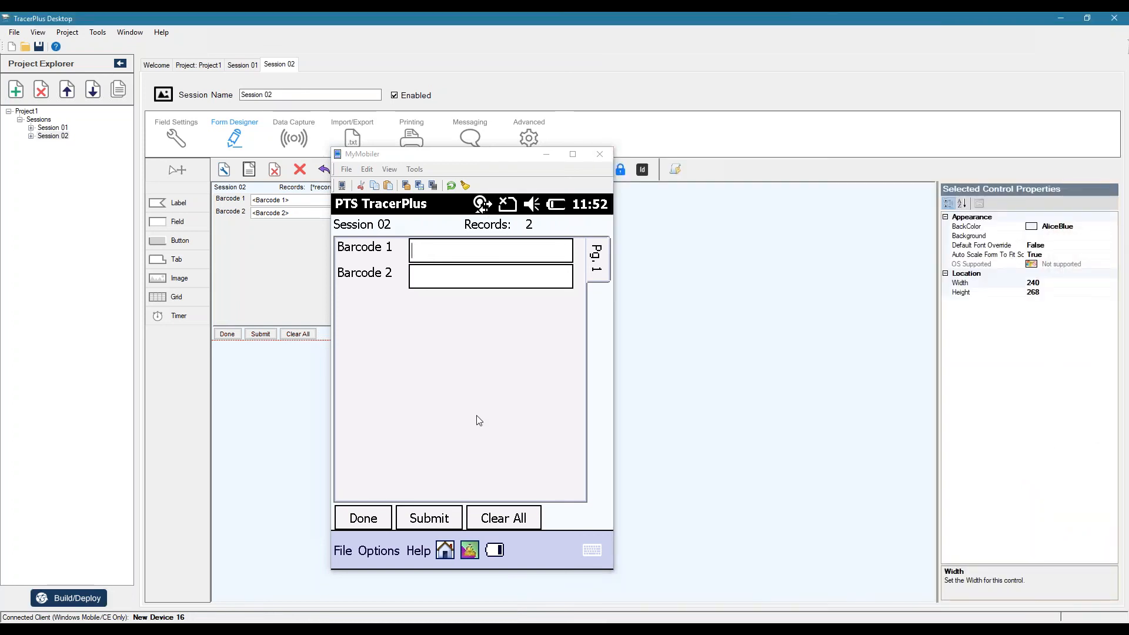
left_click_drag(495, 158, 889, 187)
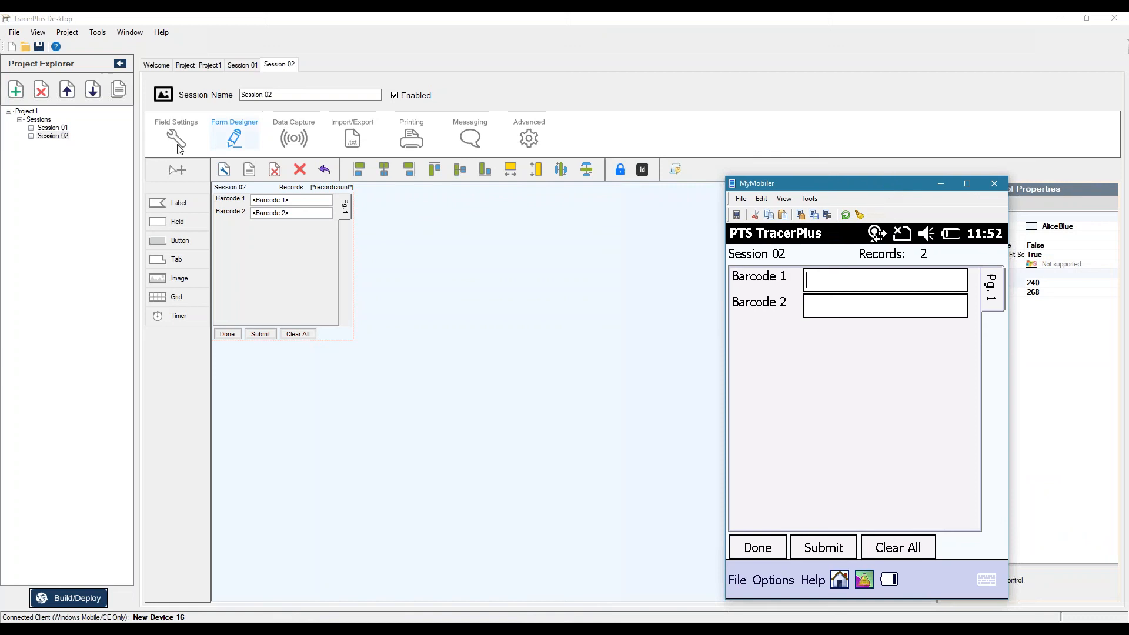
left_click(176, 135)
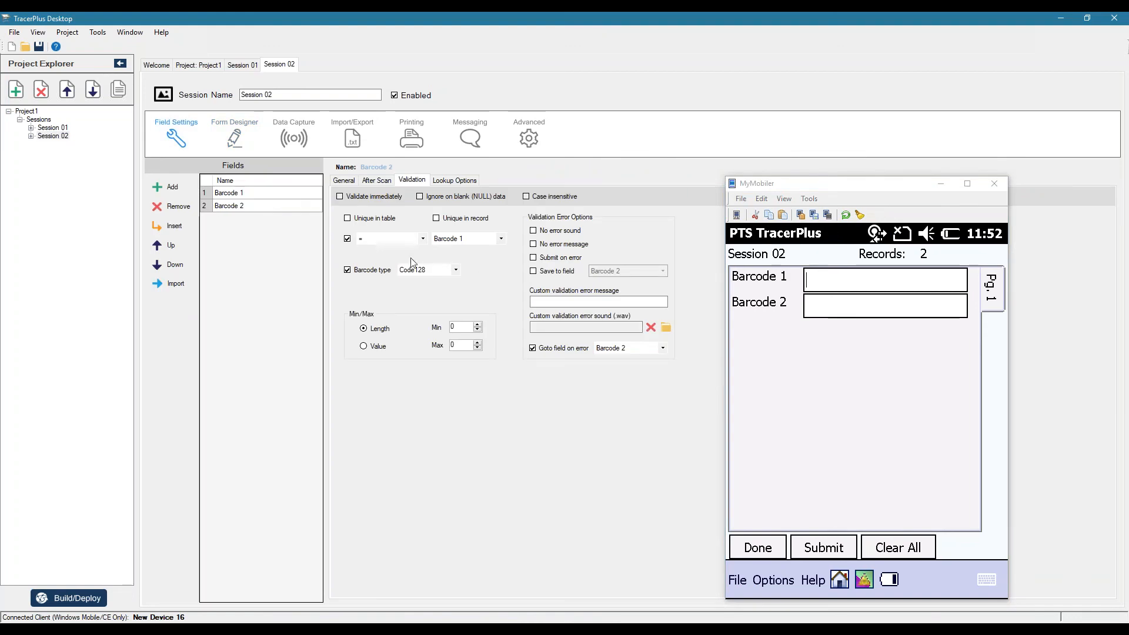
left_click(455, 270)
left_click(448, 284)
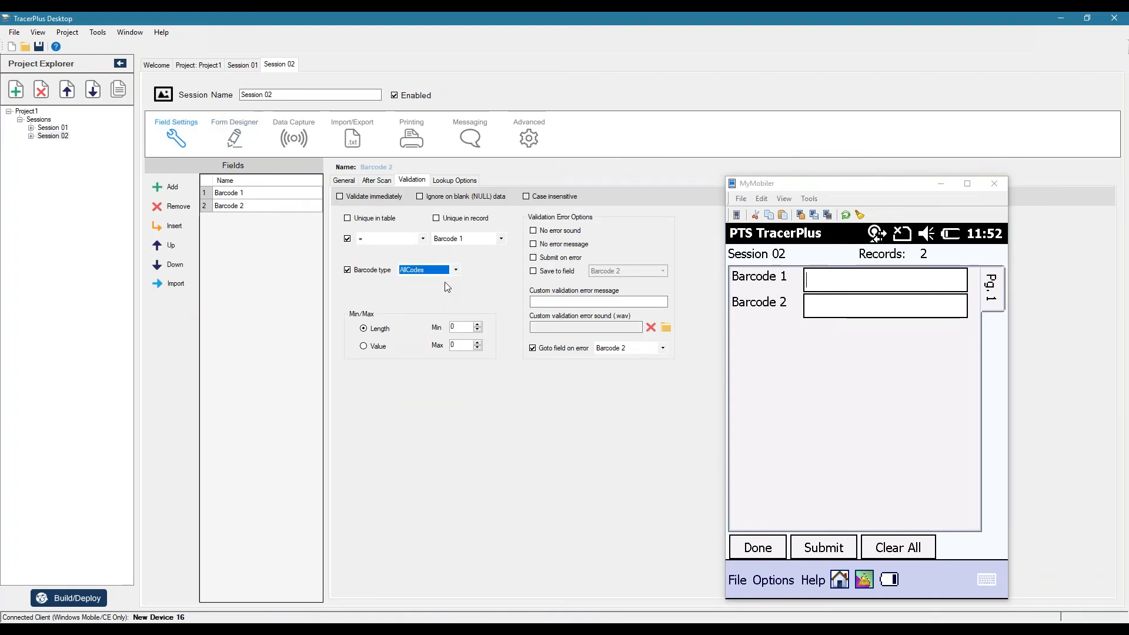